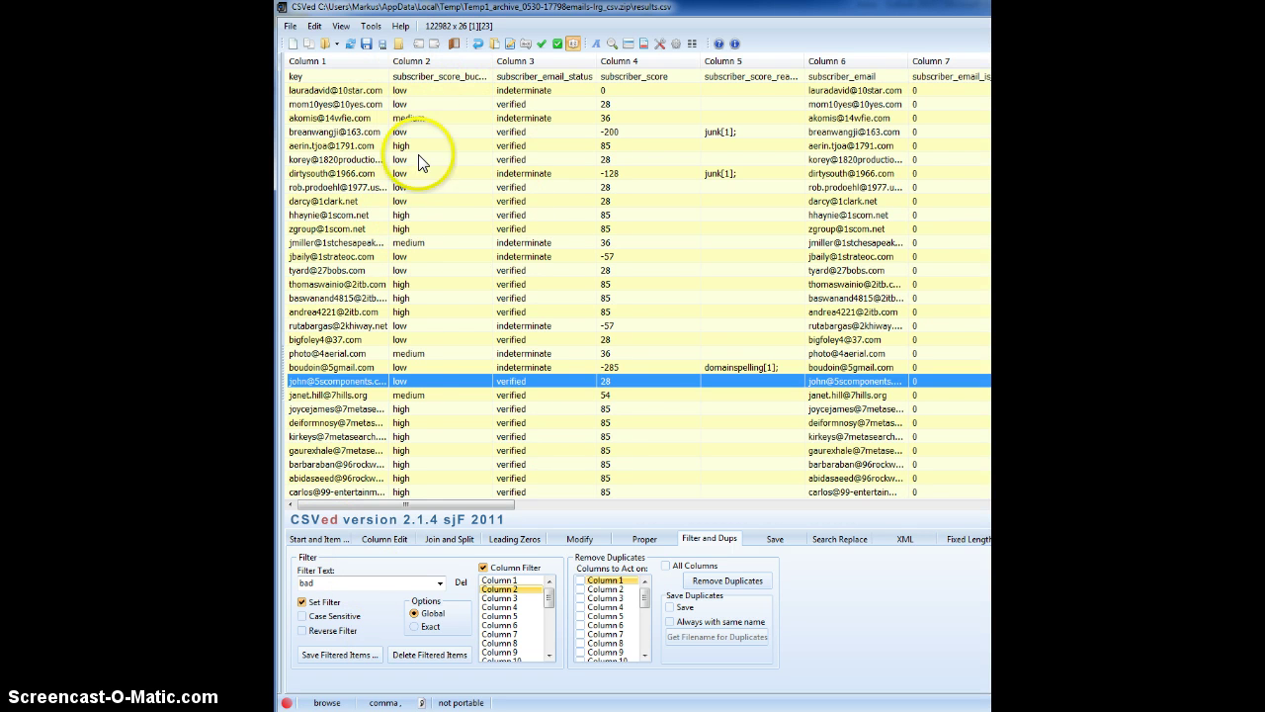
Step: Clear the active filter so the grid shows all 187,238 rows, including bad hardbounce entries
left_click(478, 45)
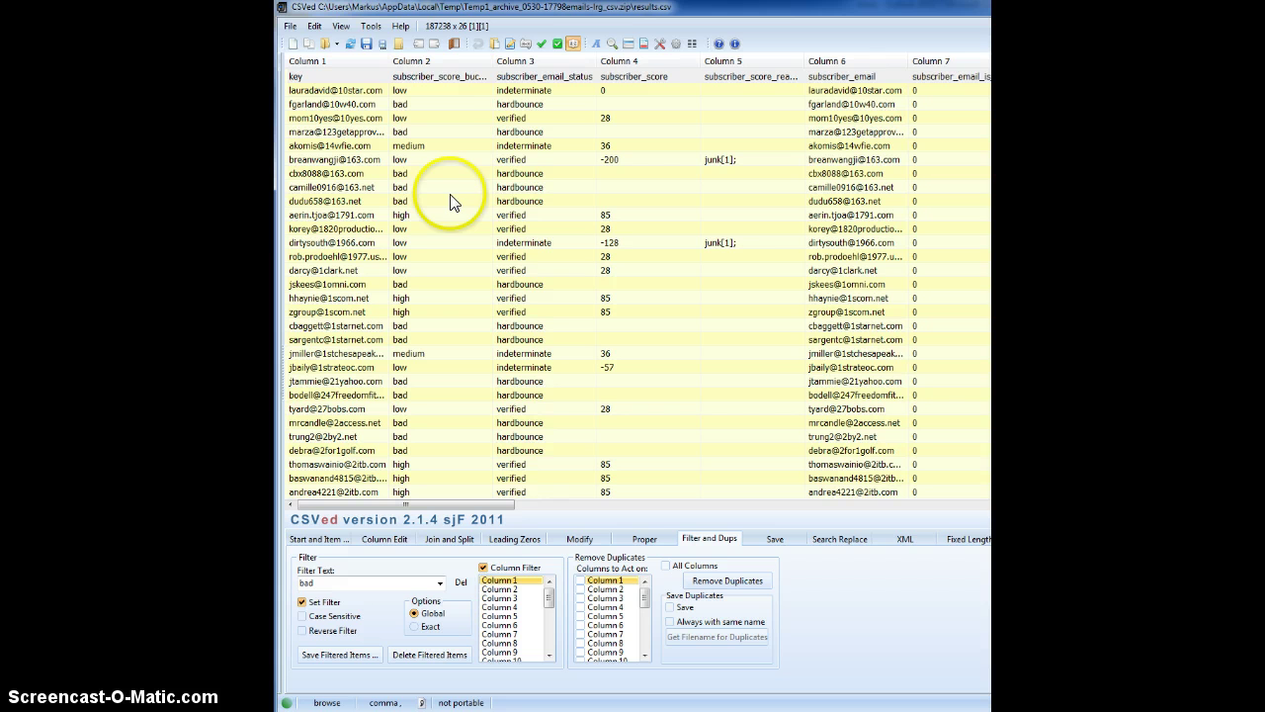
Step: Widen Column 2 to reveal the subscriber_score_bucket heading, then inspect a few hardbounce rows
left_click_drag(492, 60, 542, 58)
left_click(511, 73)
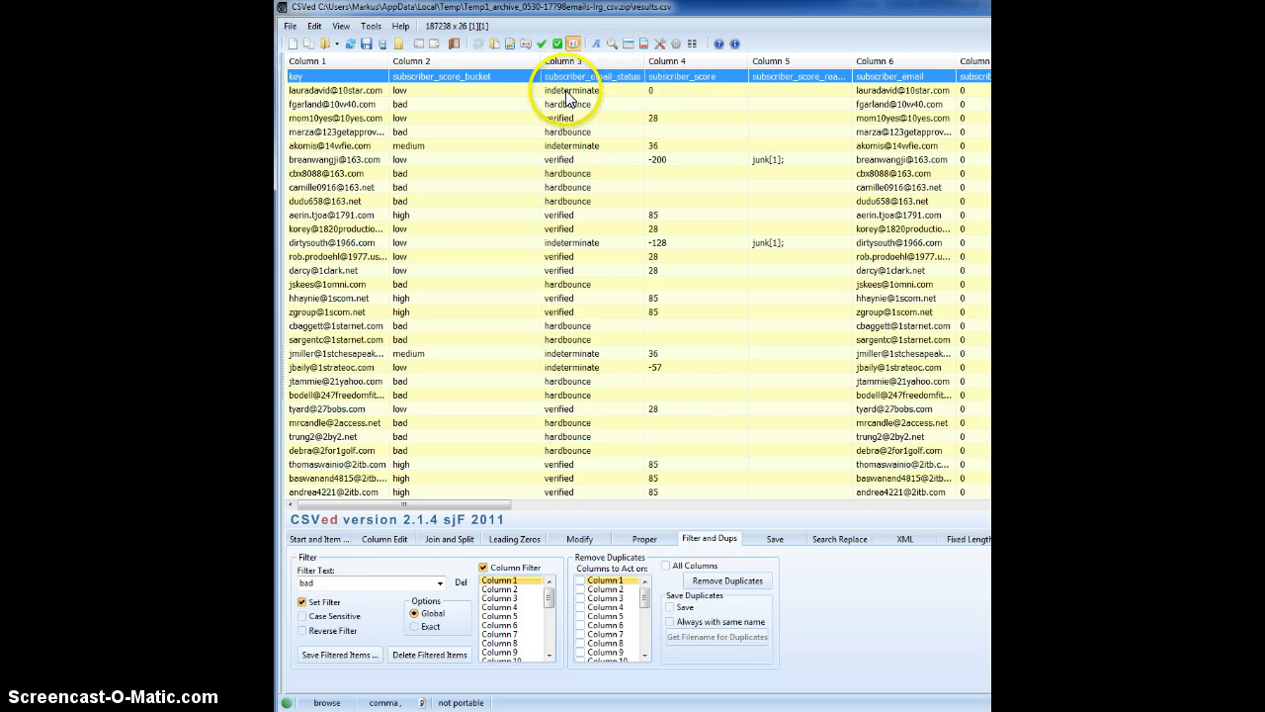
left_click(574, 175)
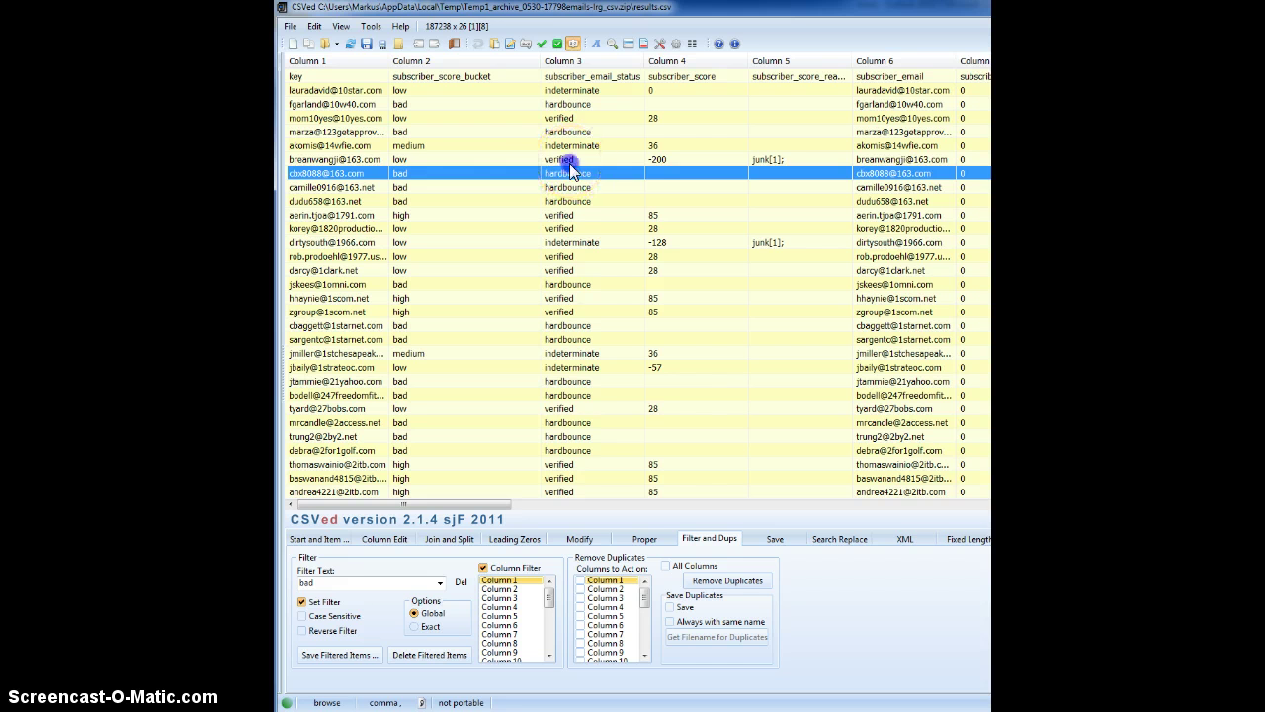
left_click(566, 161)
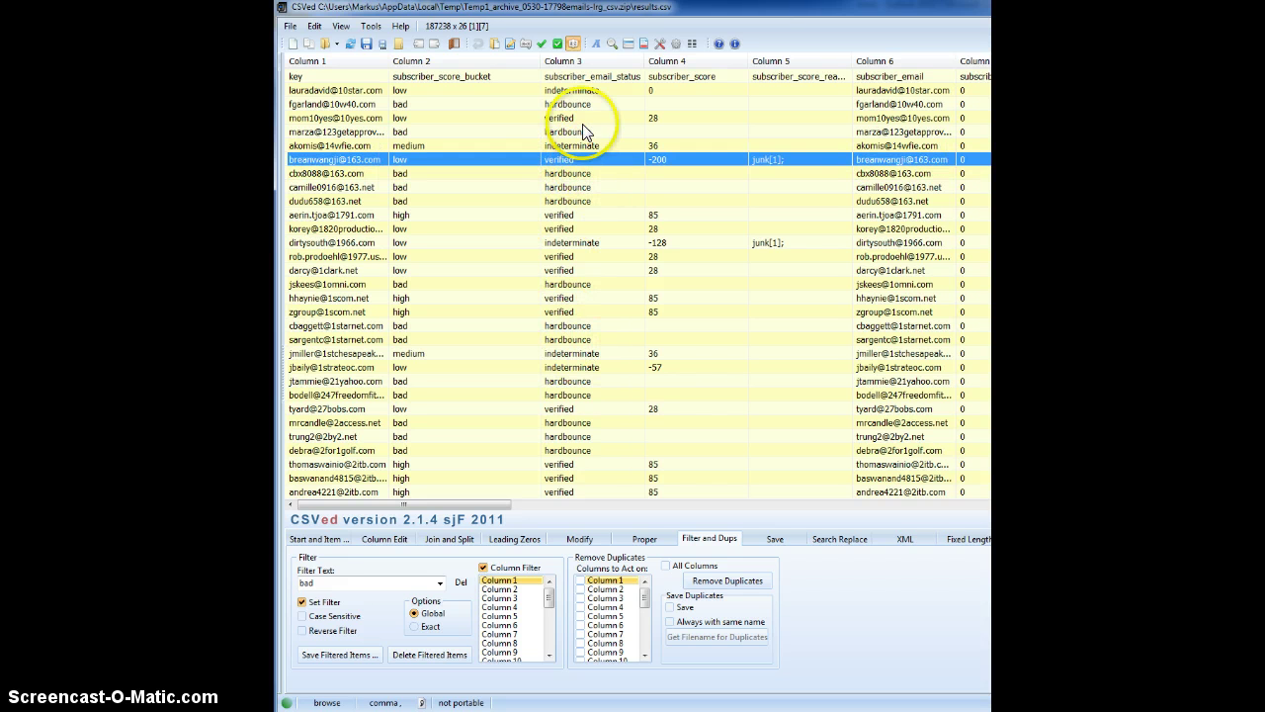
left_click(578, 146)
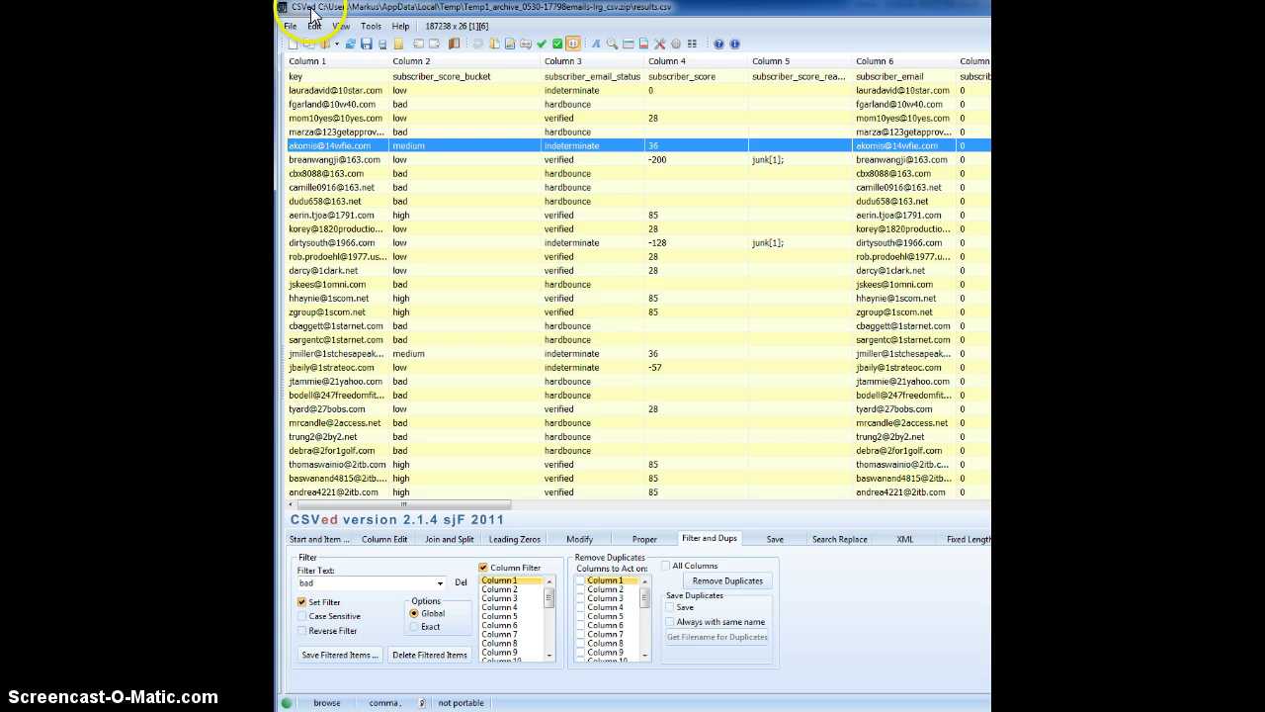
left_click(400, 26)
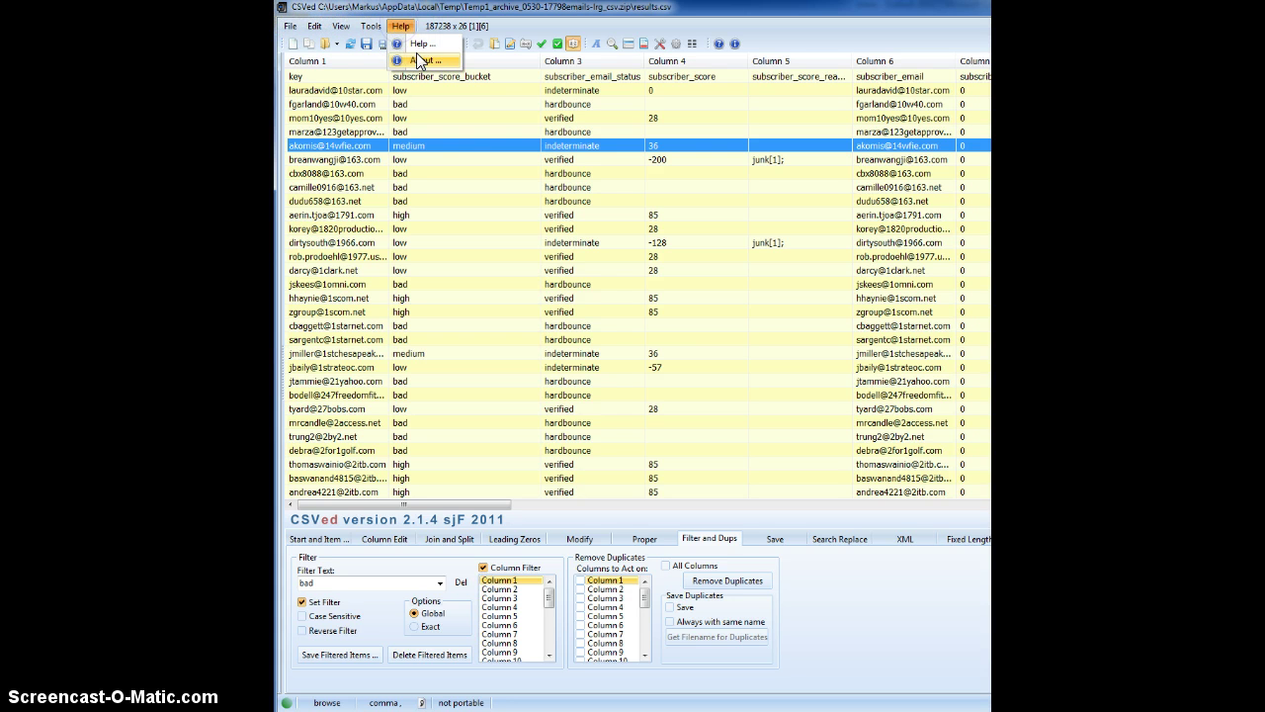
left_click(416, 57)
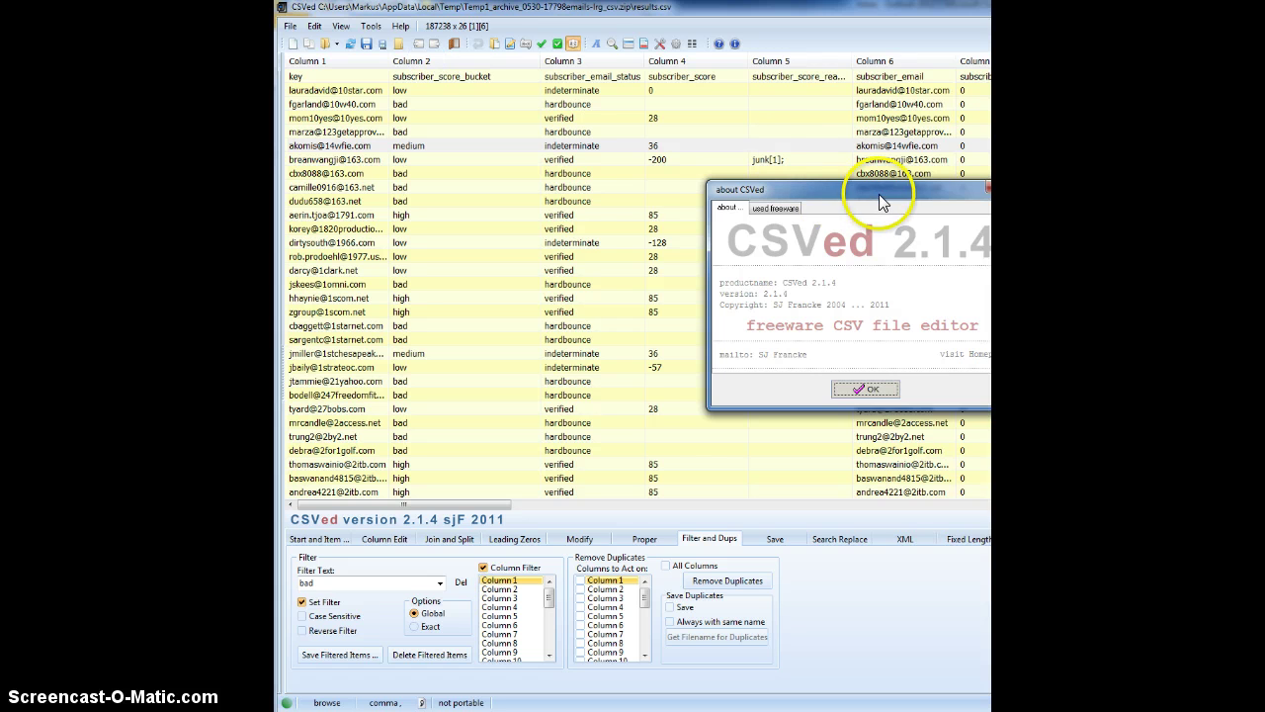
left_click_drag(879, 193, 741, 190)
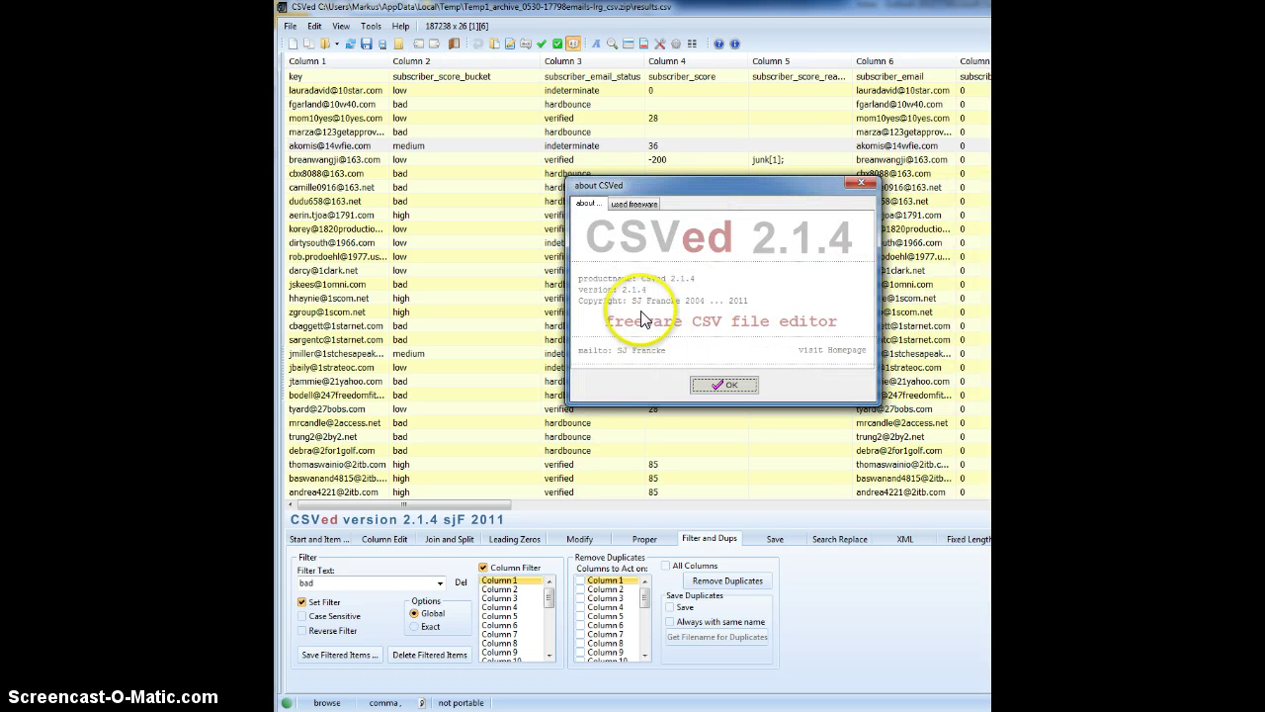
left_click(726, 385)
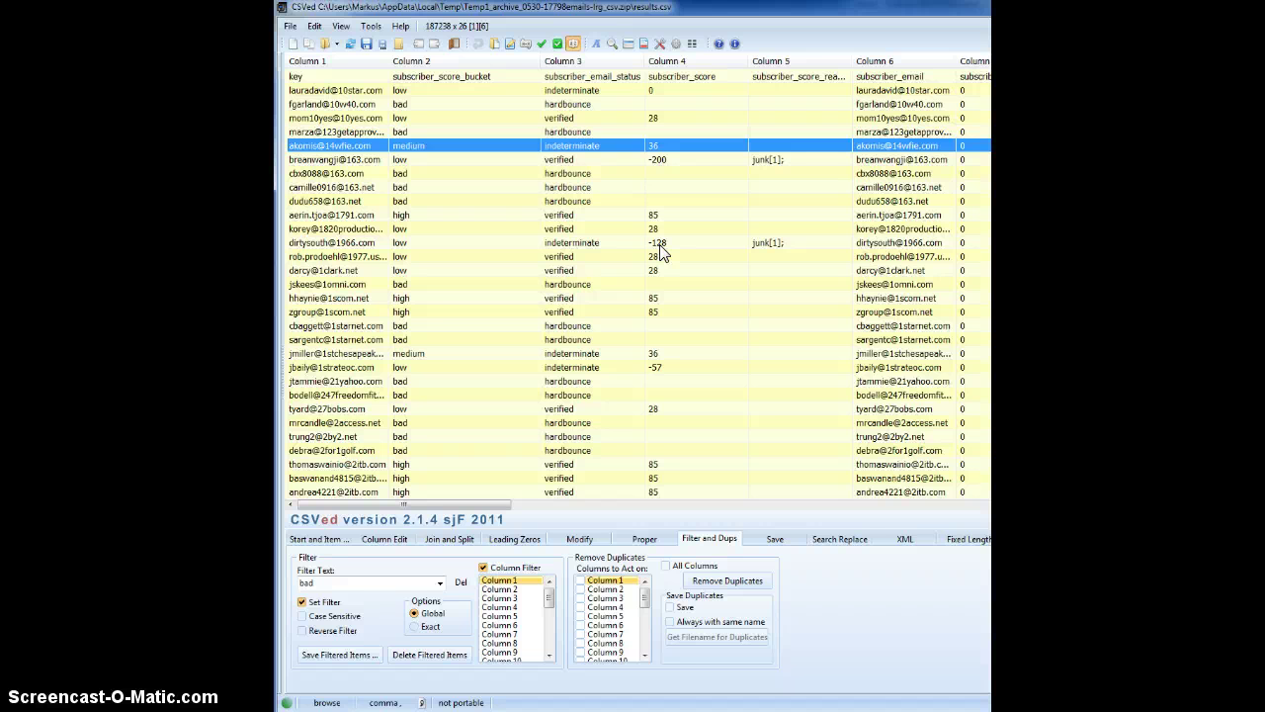
left_click(369, 27)
left_click(395, 44)
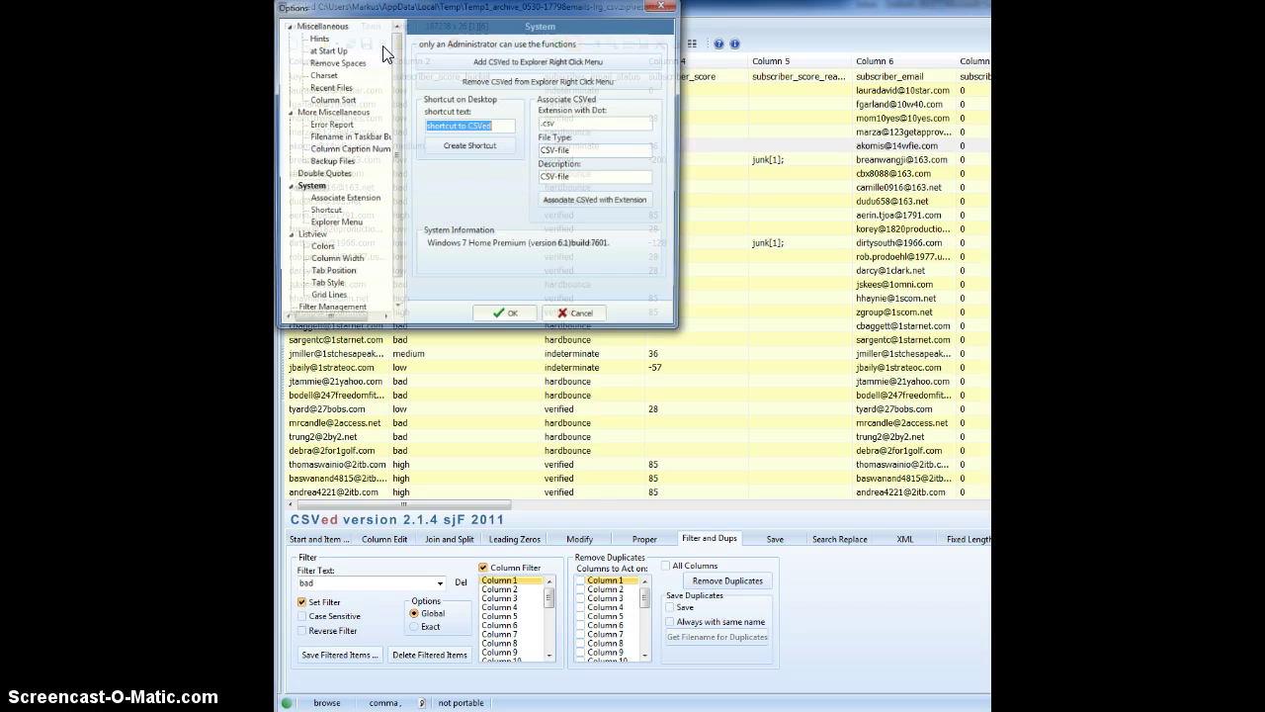
left_click(445, 129)
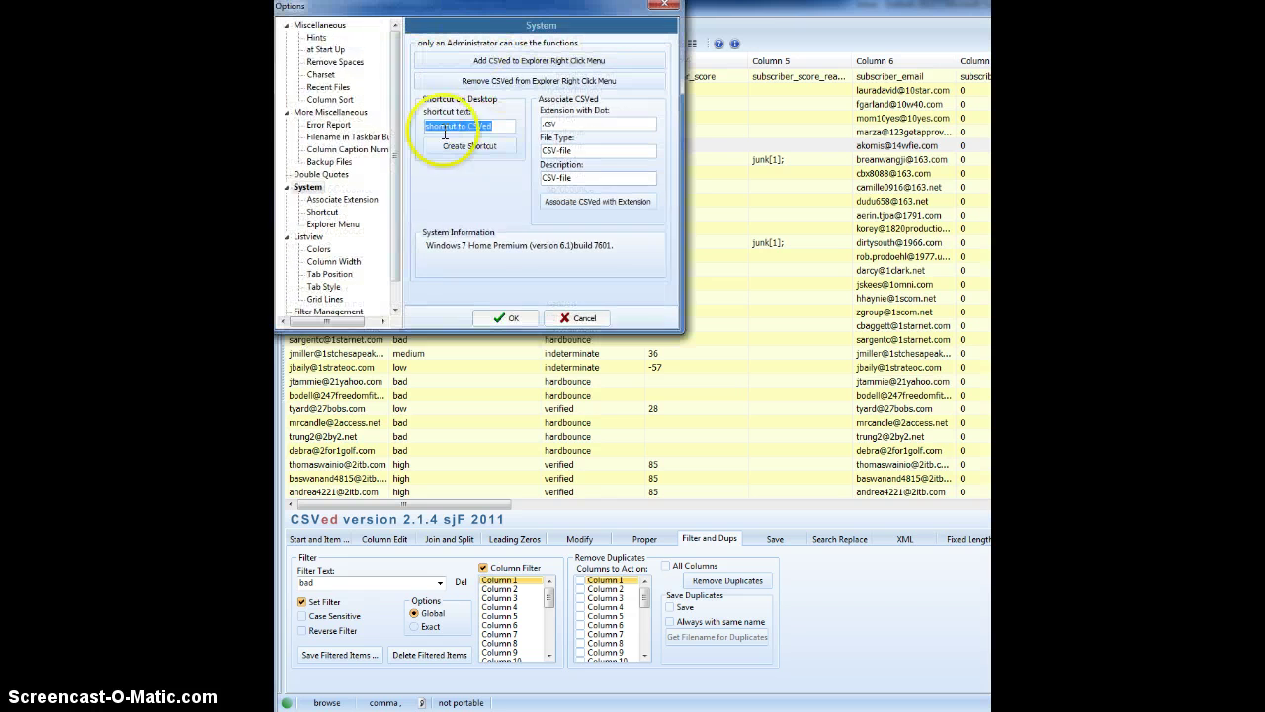
left_click(334, 100)
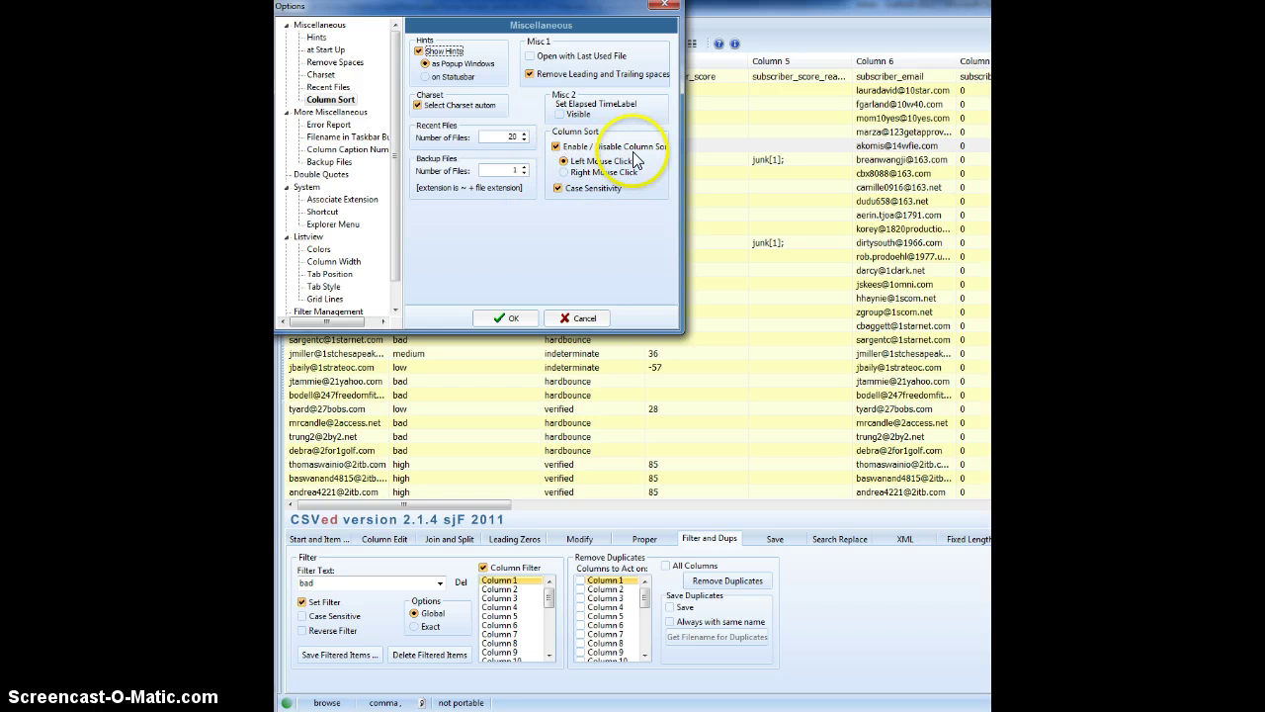
left_click(556, 147)
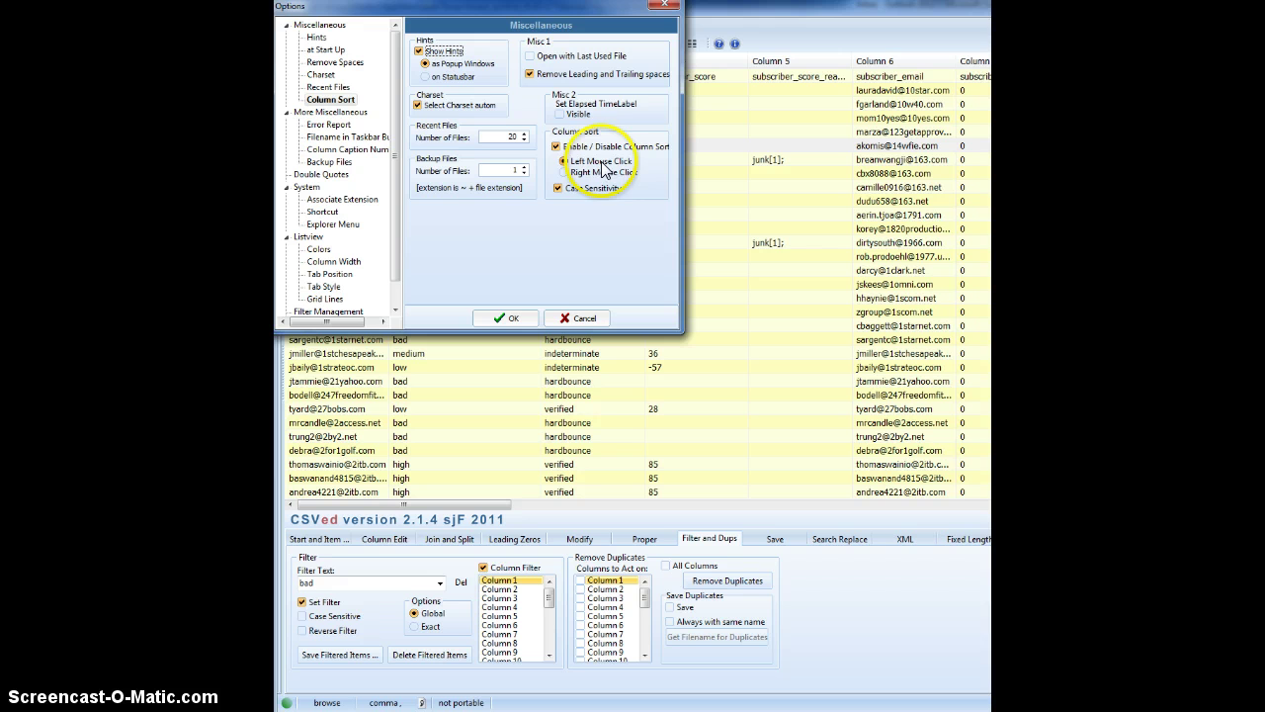
left_click(557, 147)
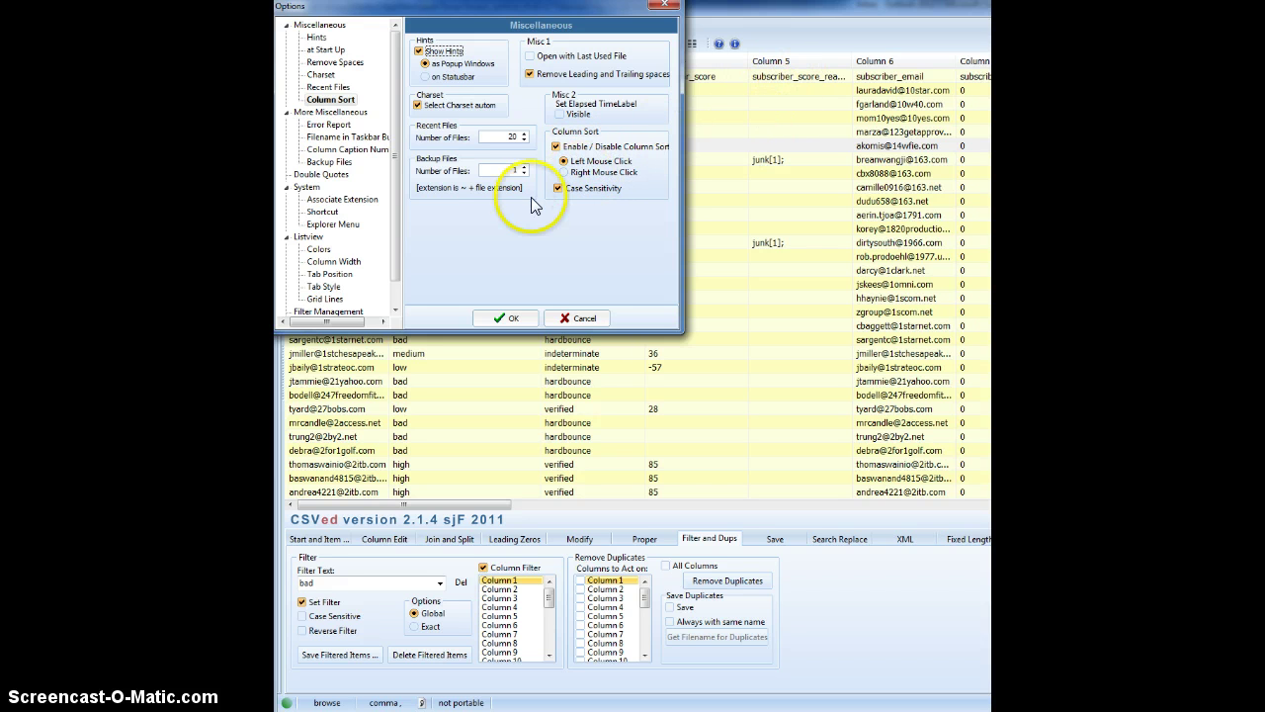
left_click(509, 318)
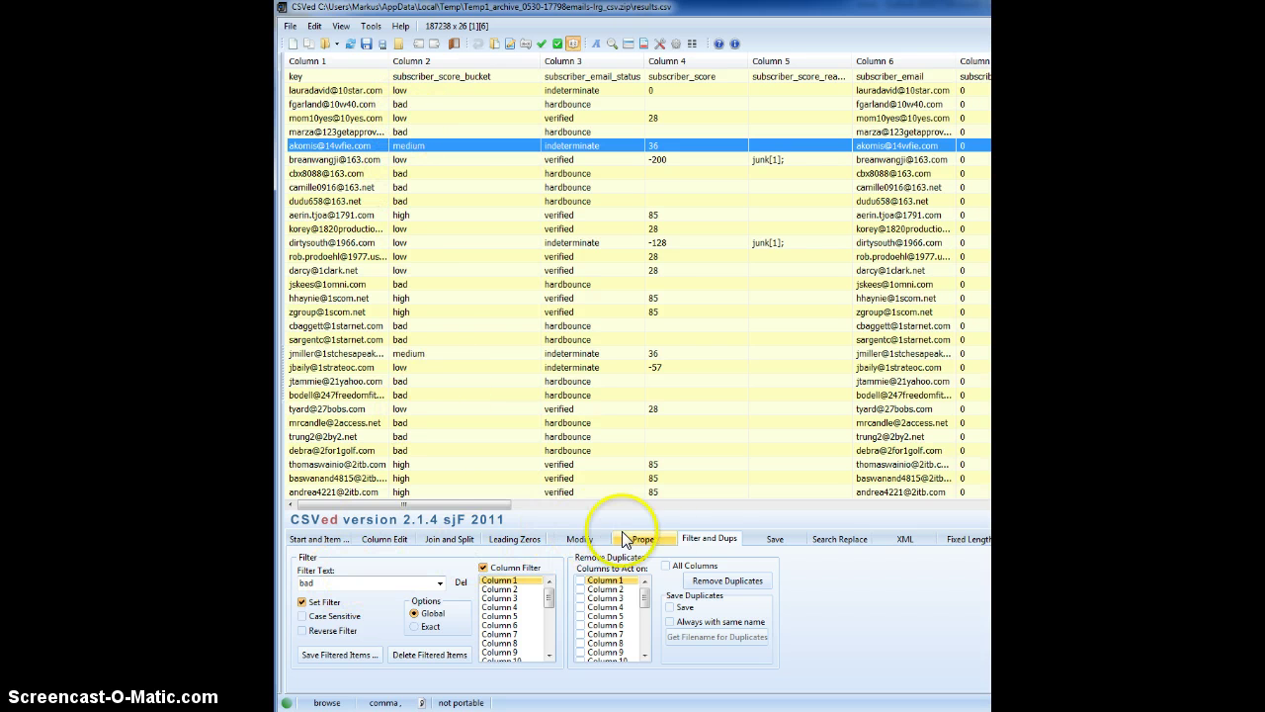
Step: Set a 'bad' filter restricted to Column 2 so every bad-bucket row is flagged
left_click(306, 582)
type("bad")
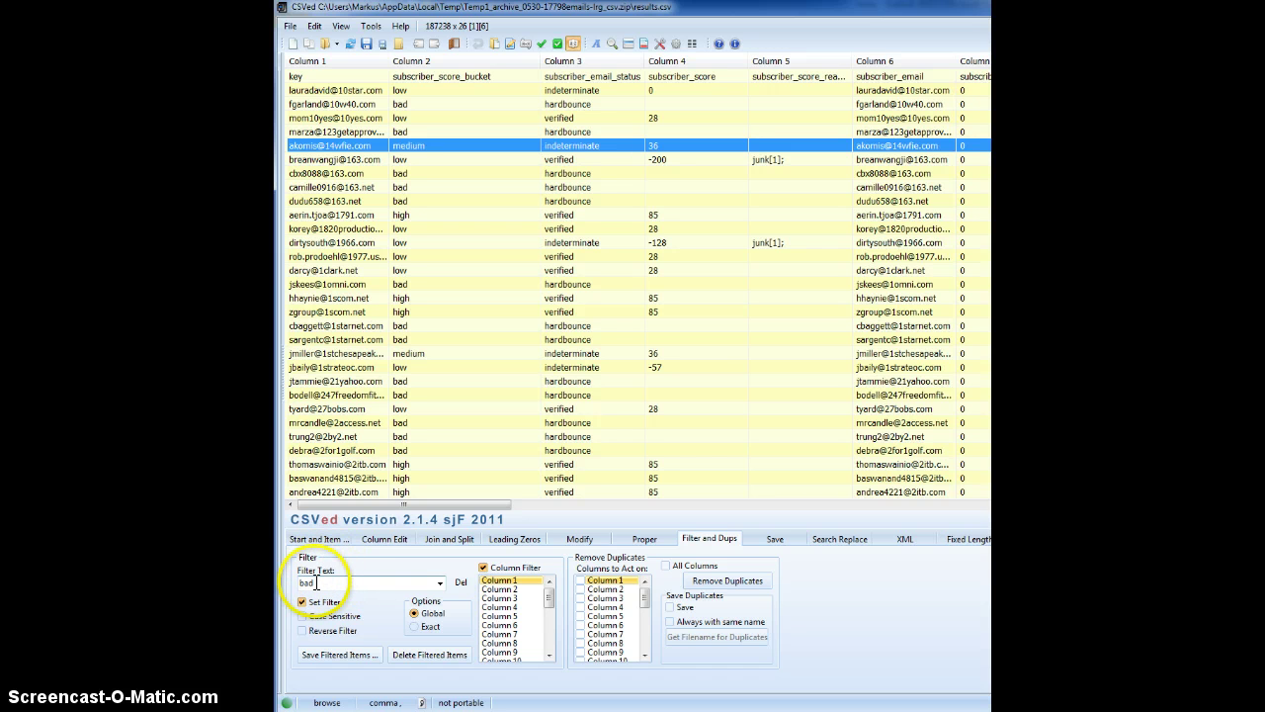
left_click(305, 603)
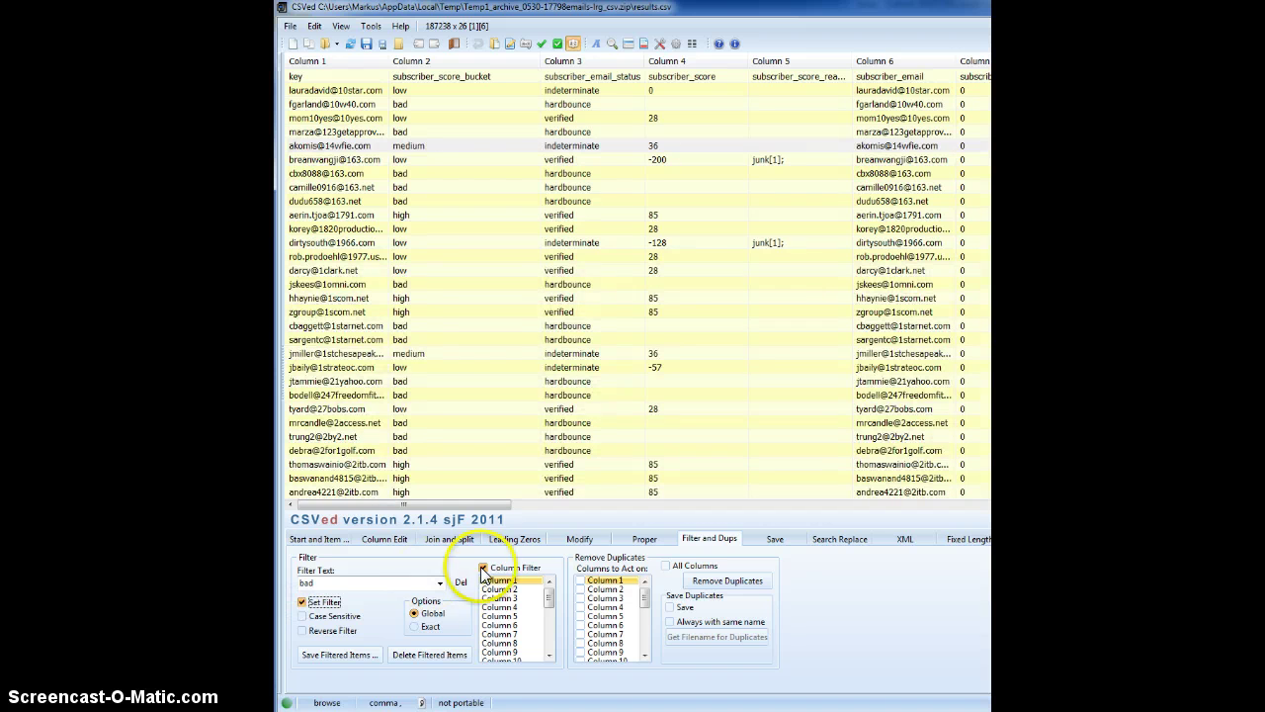
left_click(506, 589)
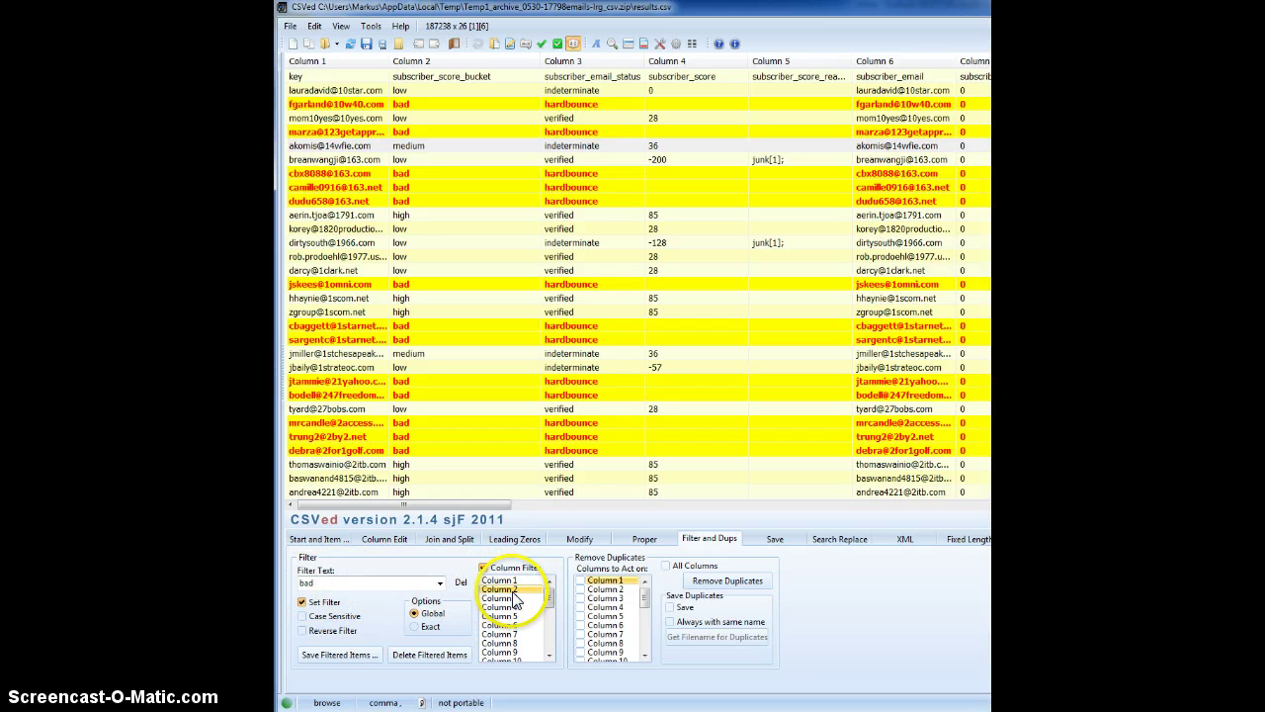
left_click(302, 602)
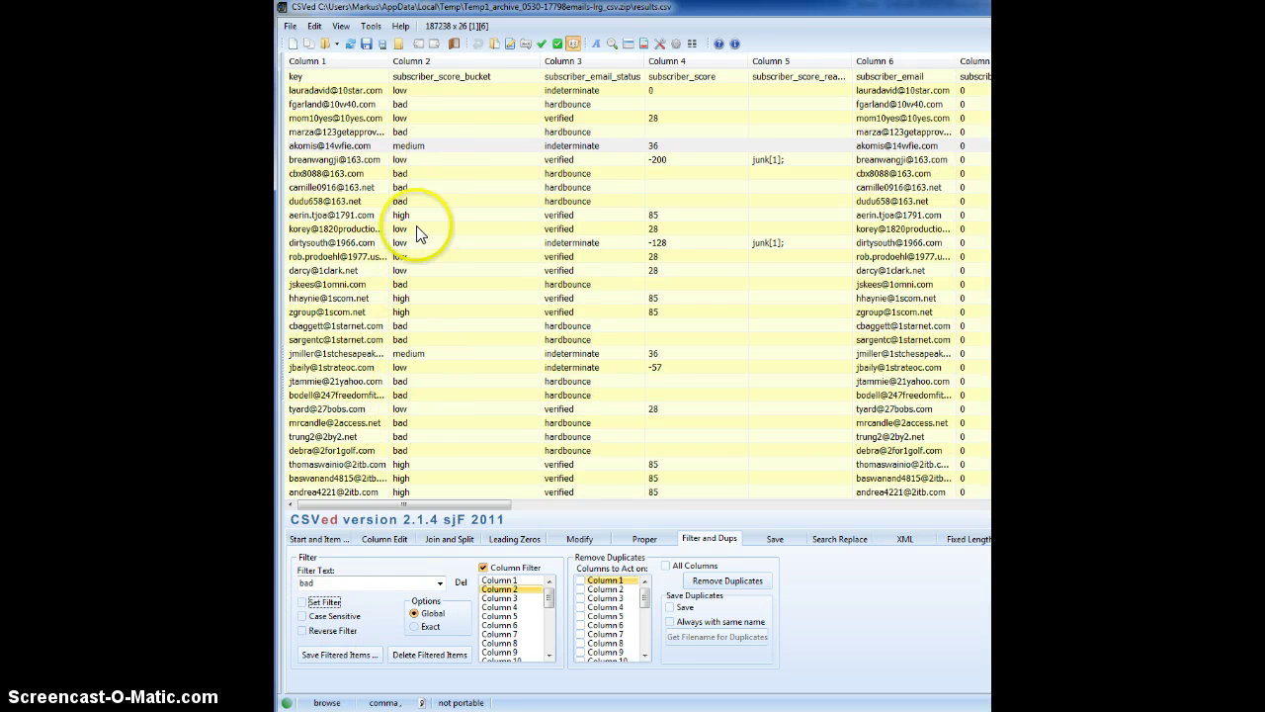
left_click(306, 582)
left_click(301, 602)
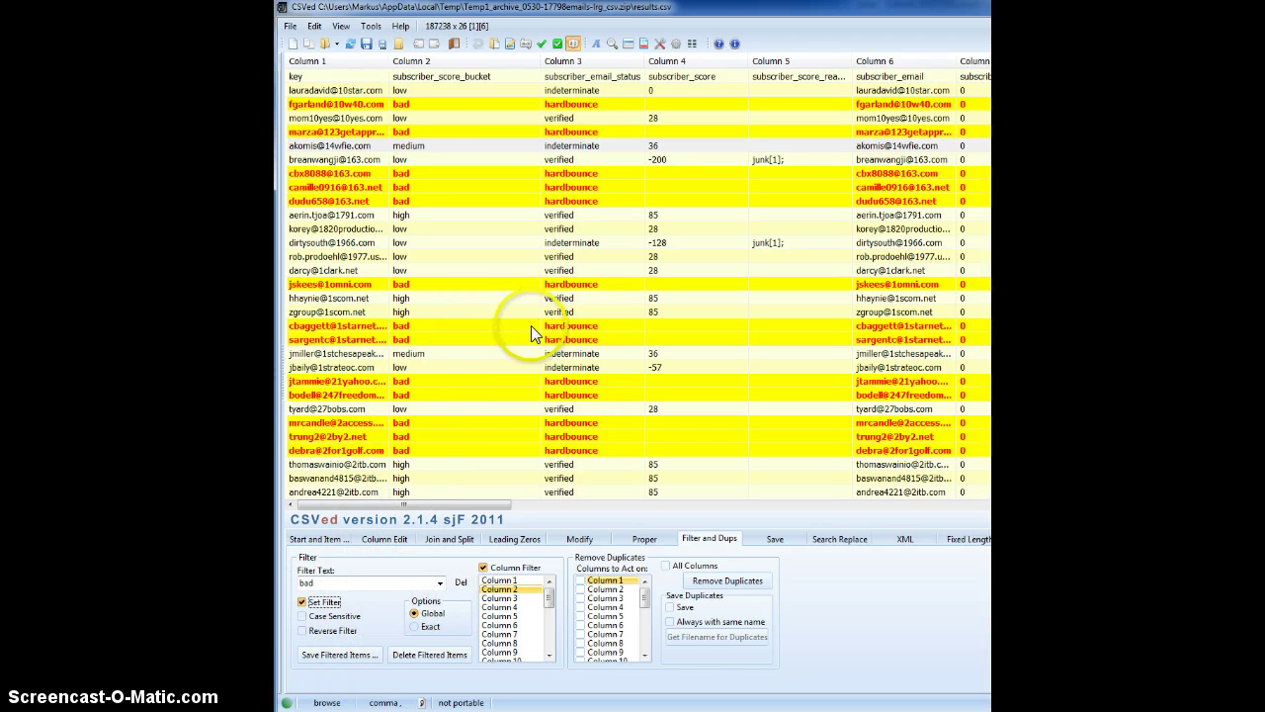
Step: Delete the 64,256 rows matching the 'bad' filter, leaving 122,982 rows
left_click(422, 664)
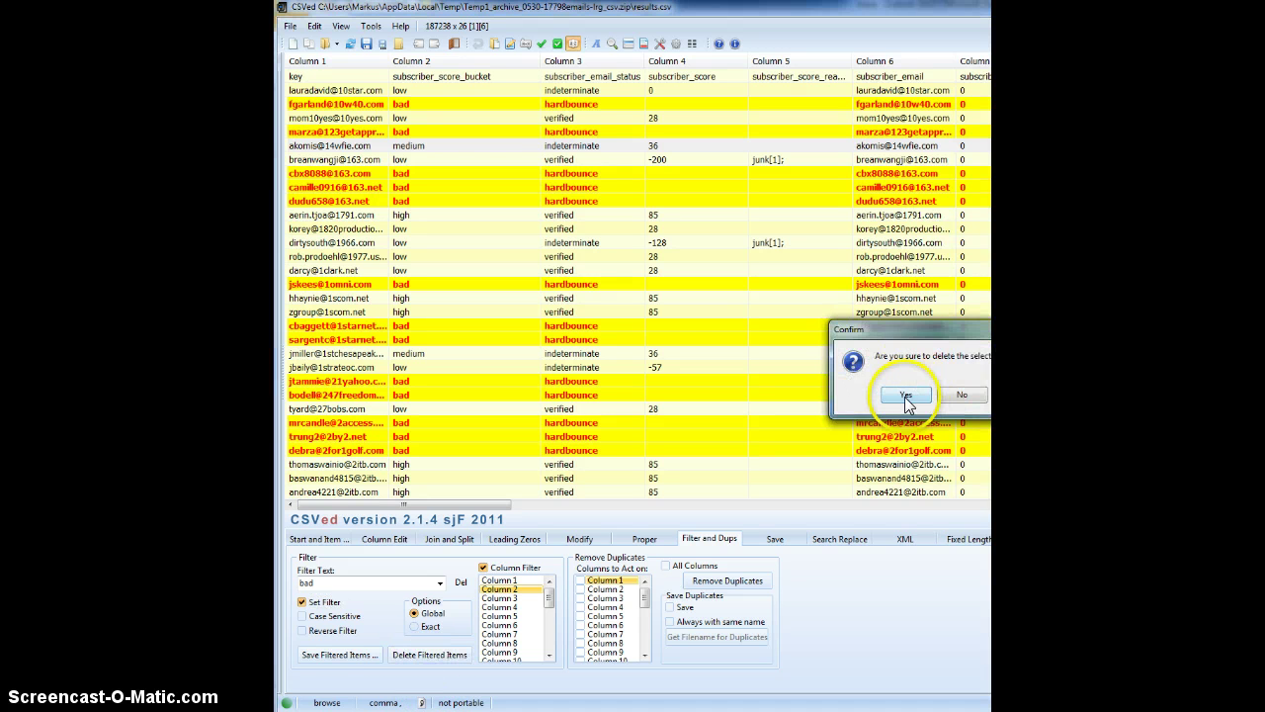
left_click(904, 395)
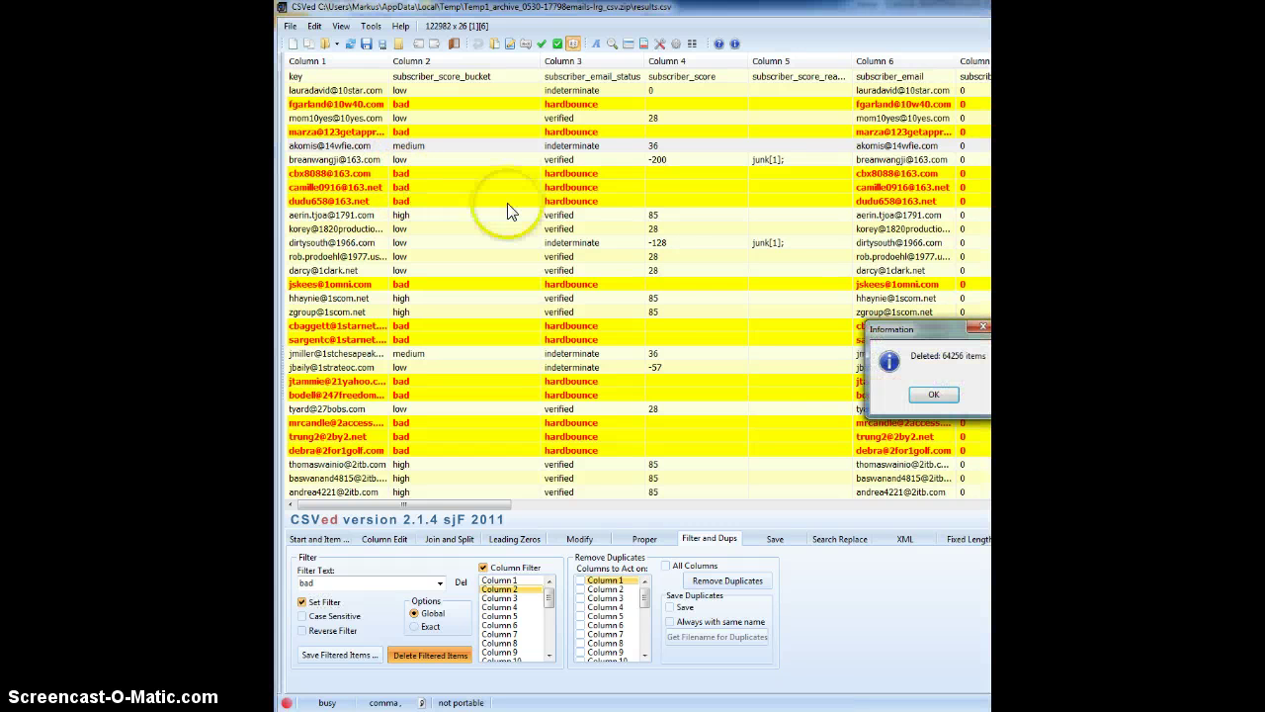
left_click(930, 395)
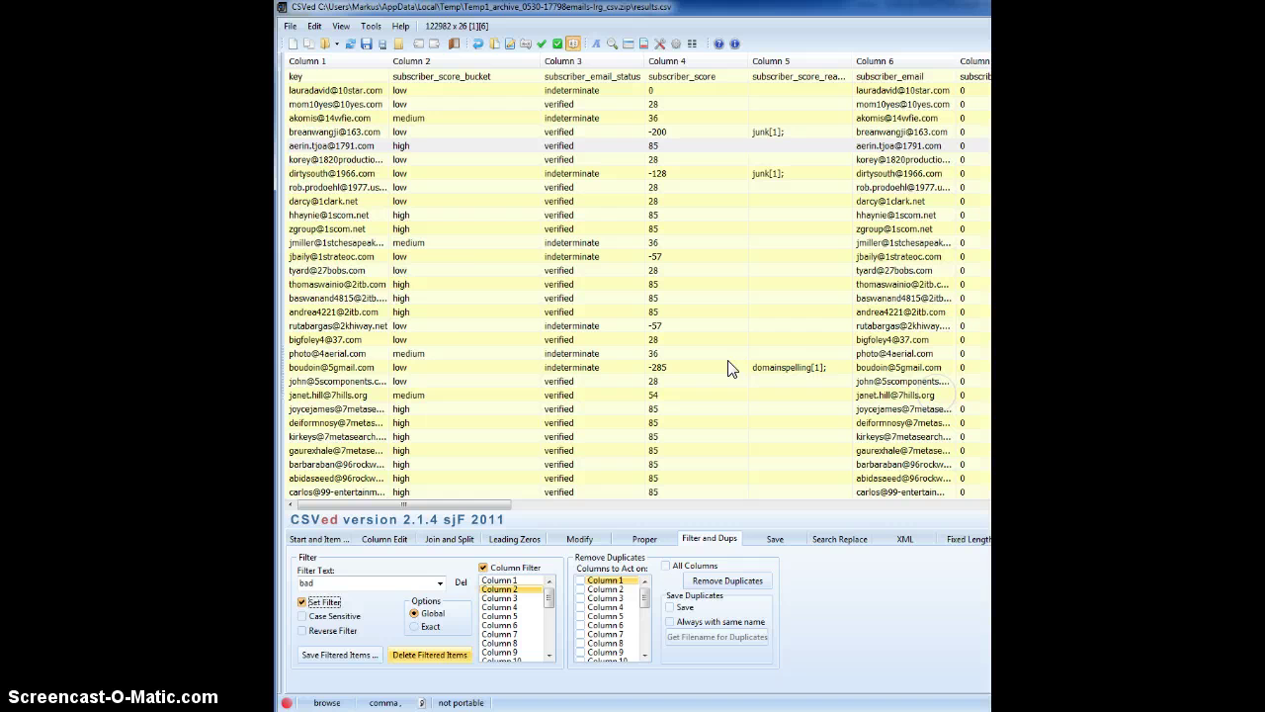
Step: Change the filter text to 'low' and delete the 23,624 matching rows, leaving 99,358
left_click_drag(334, 582, 275, 583)
type("low")
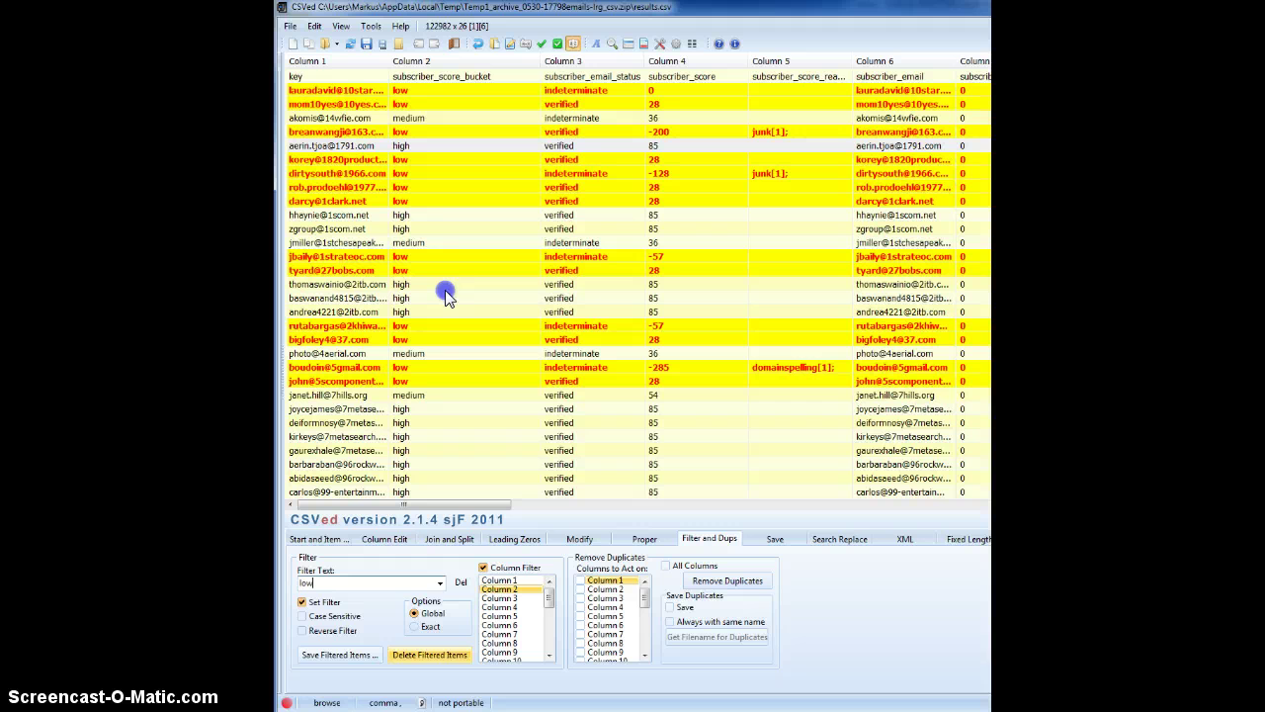
left_click(428, 655)
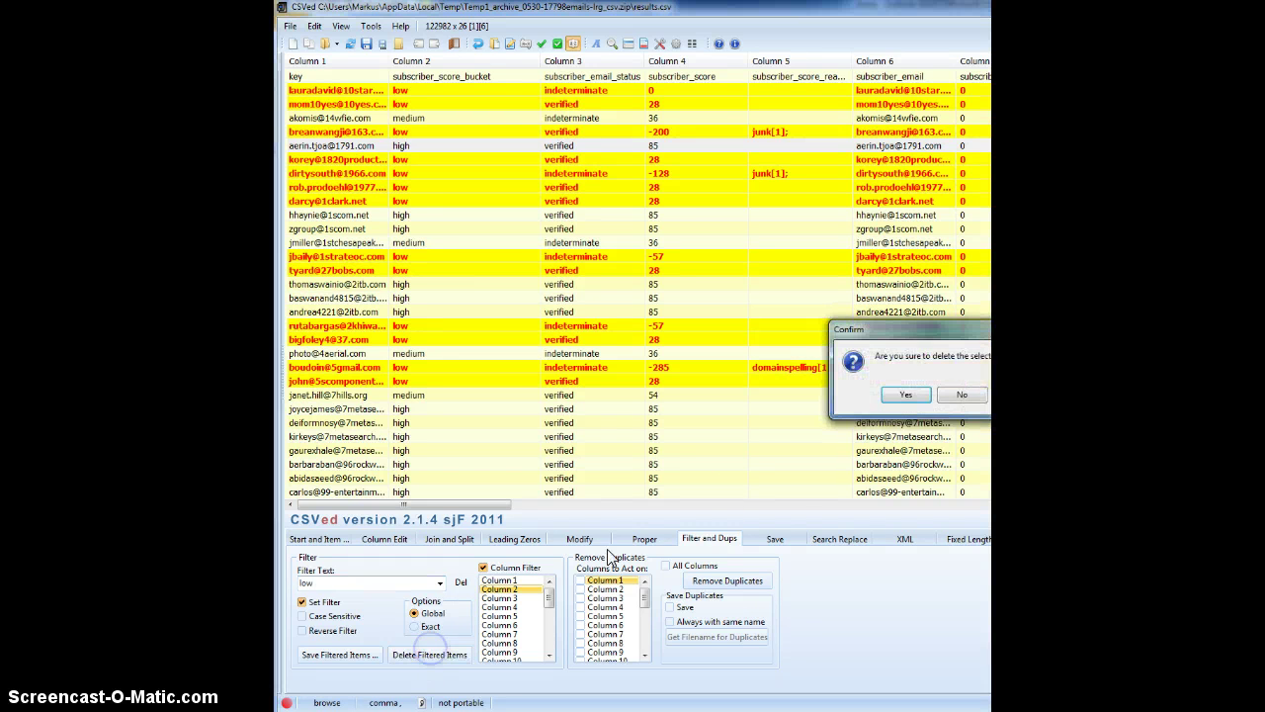
left_click(908, 394)
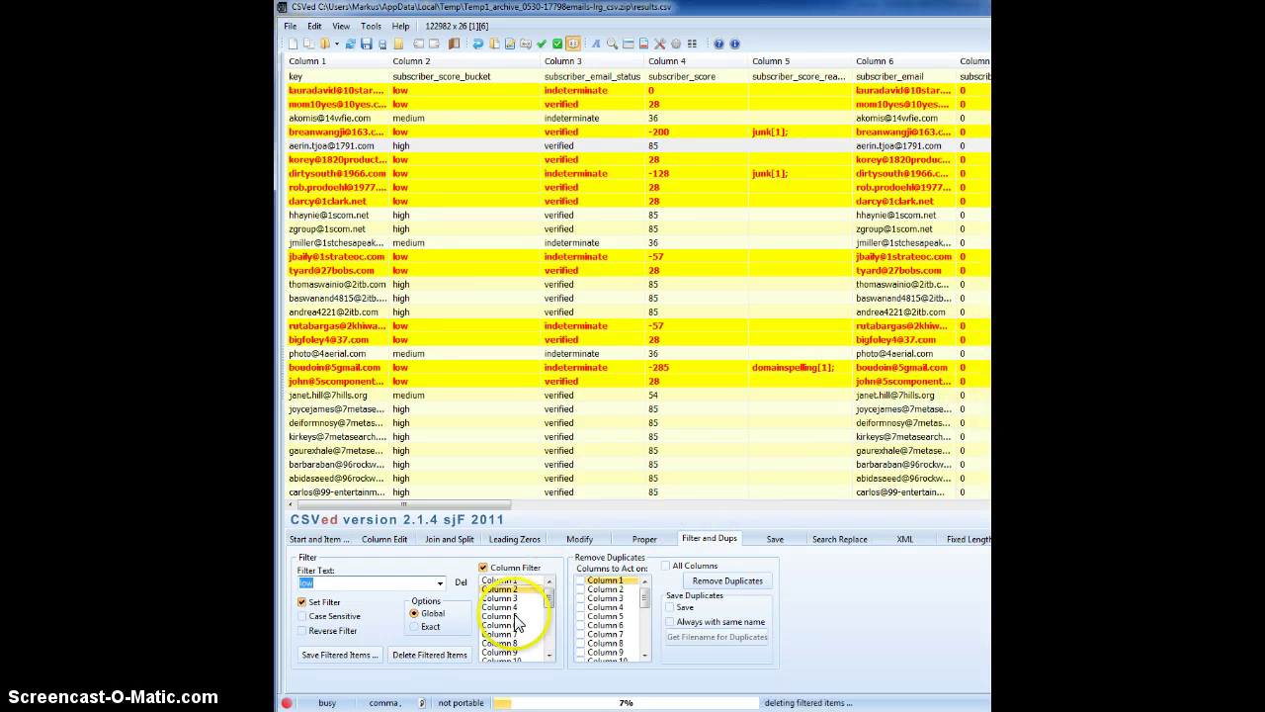
left_click(484, 568)
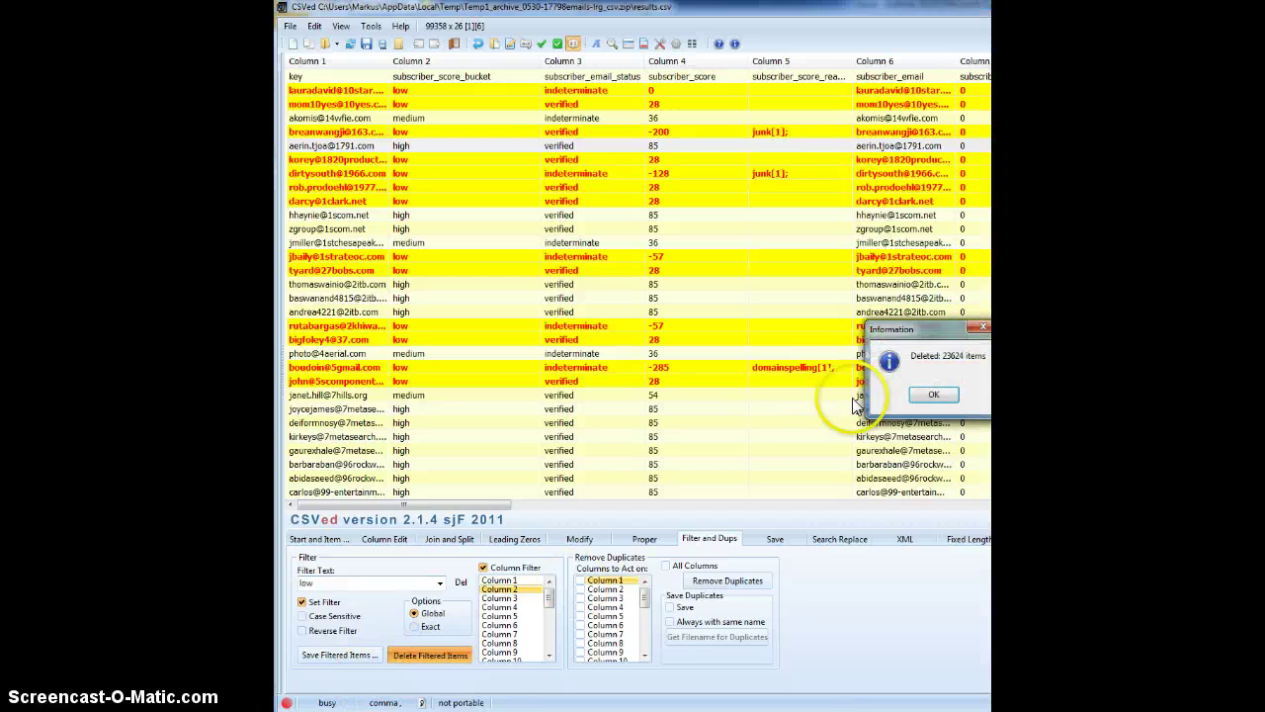
left_click(942, 394)
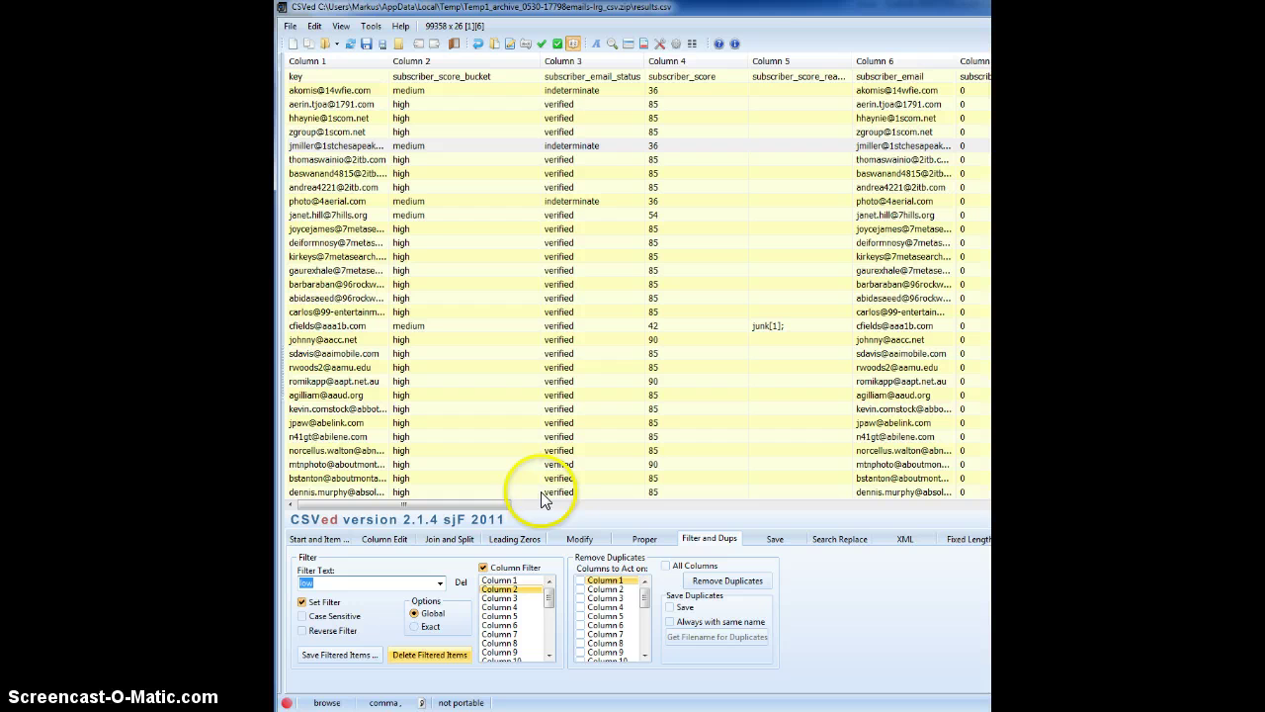
Step: Switch the column filter to Column 3 (subscriber_email_status) and check a couple of rows
left_click(511, 598)
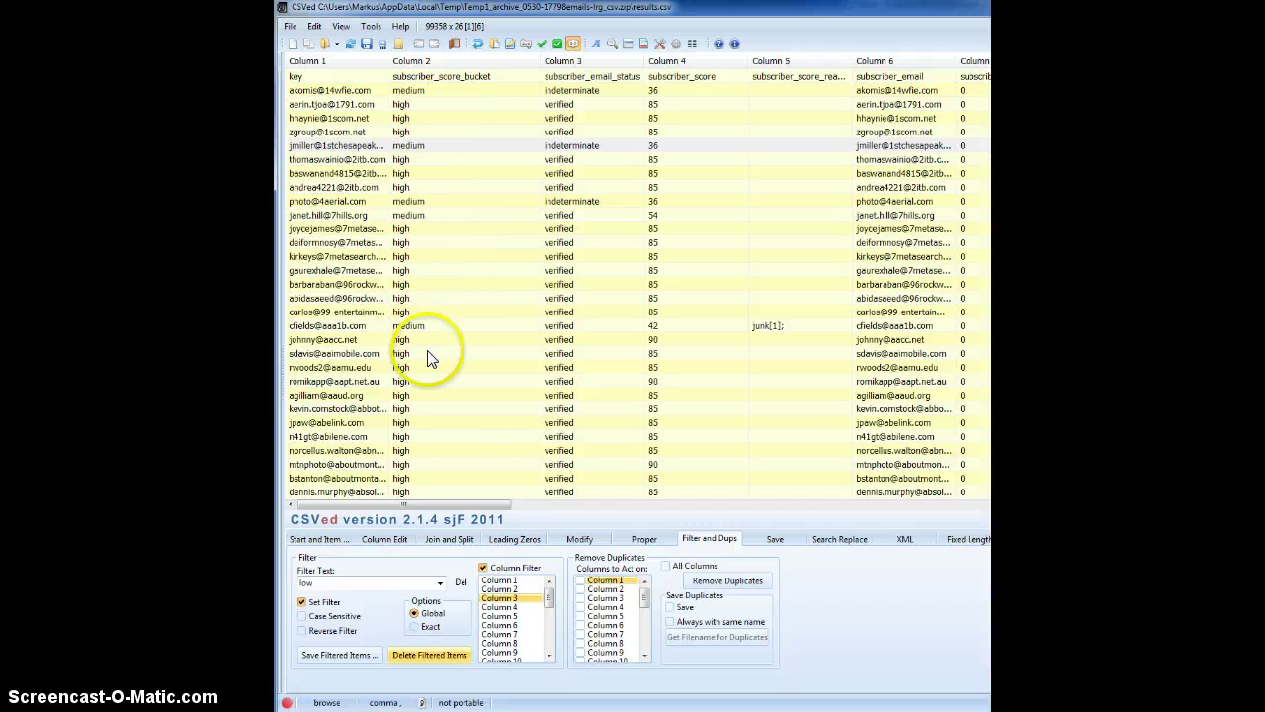
left_click(560, 328)
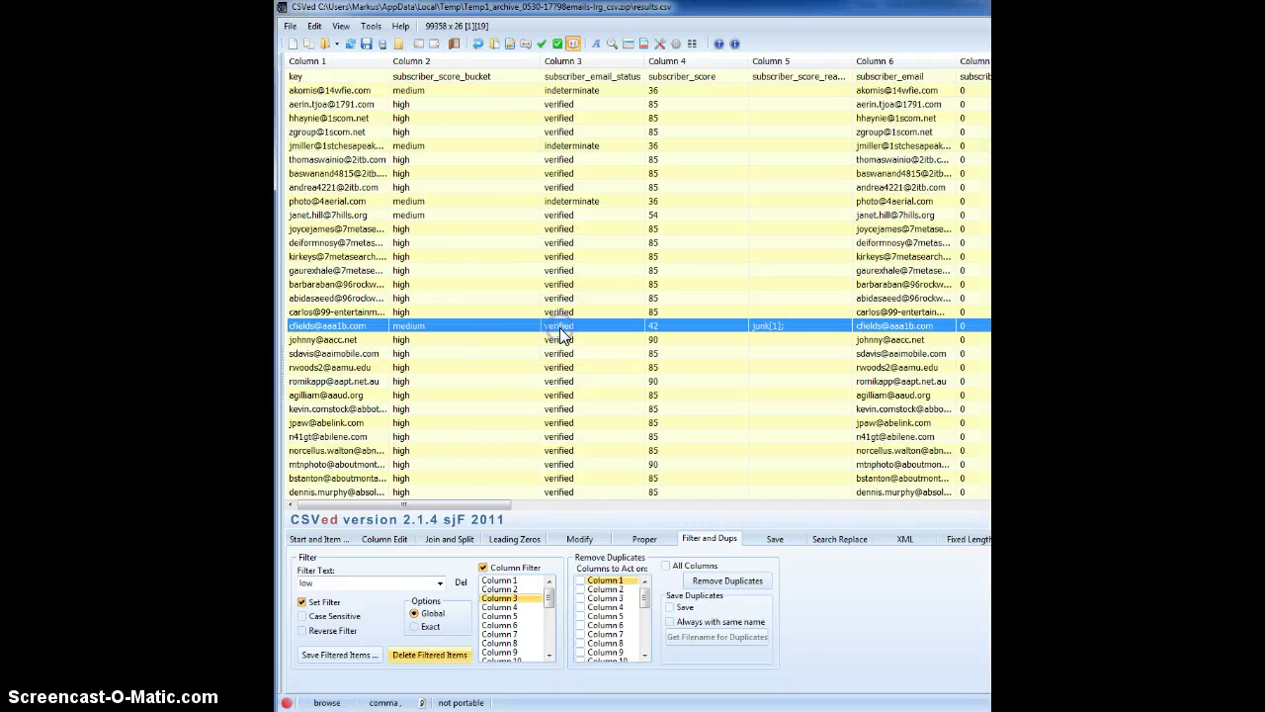
left_click(427, 309)
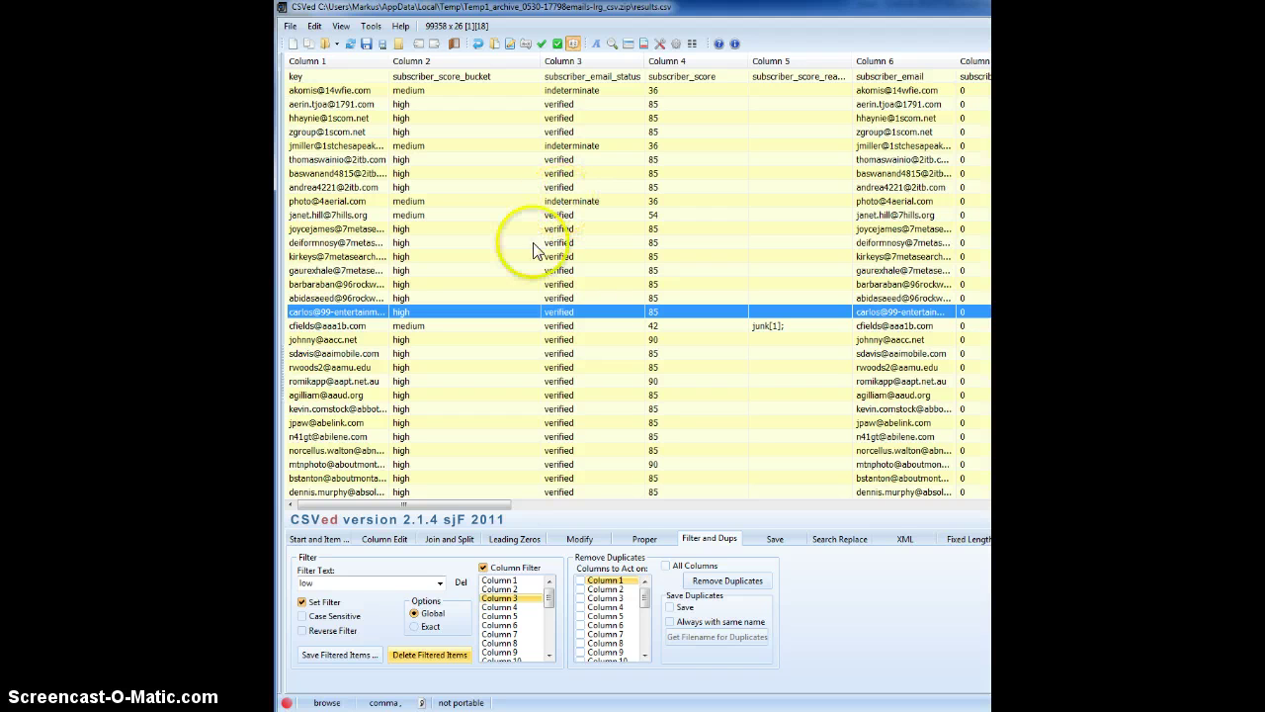
Step: Filter on 'indeterminate' and delete those 3,689 rows, leaving 95,669
left_click(358, 581)
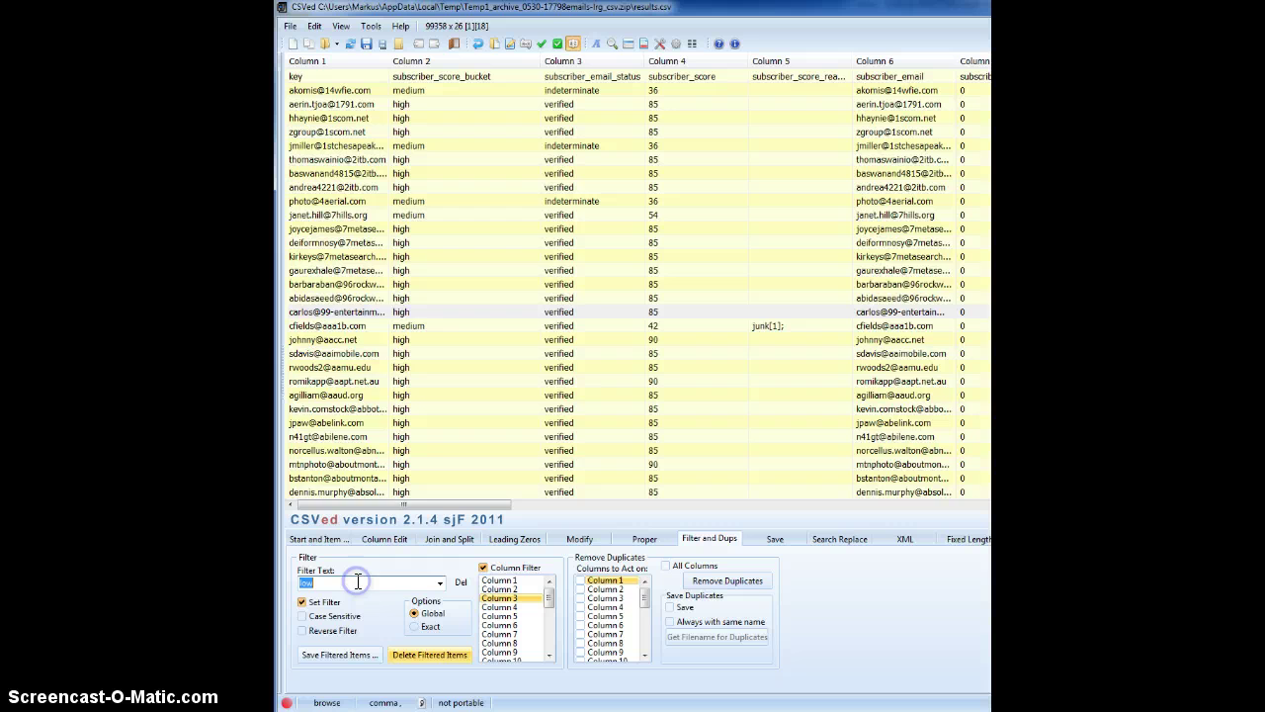
type("indeterminate")
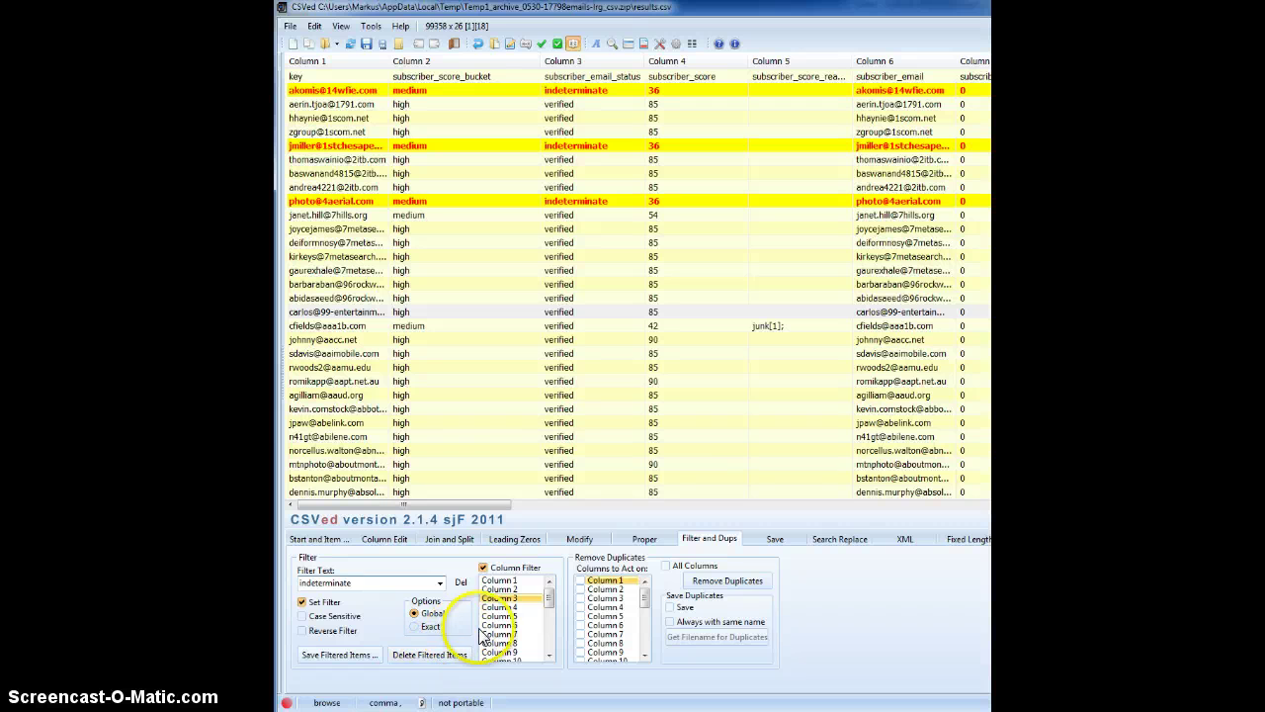
left_click(427, 655)
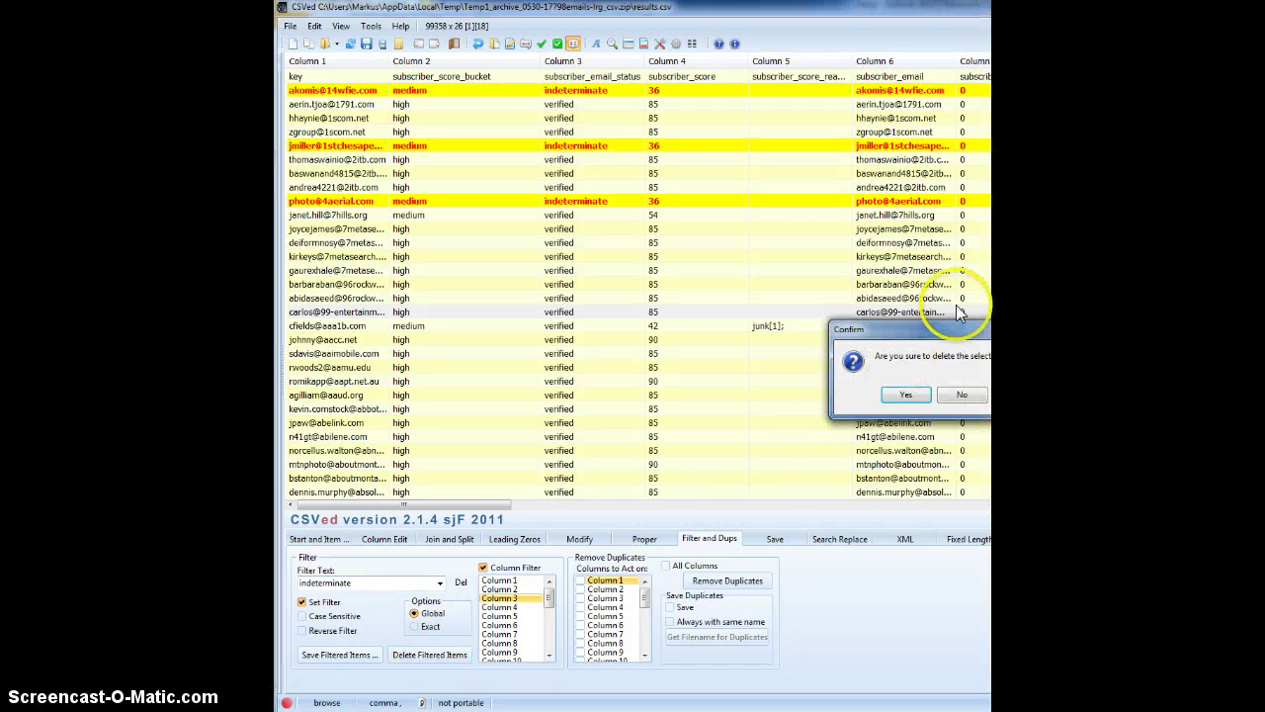
left_click(905, 395)
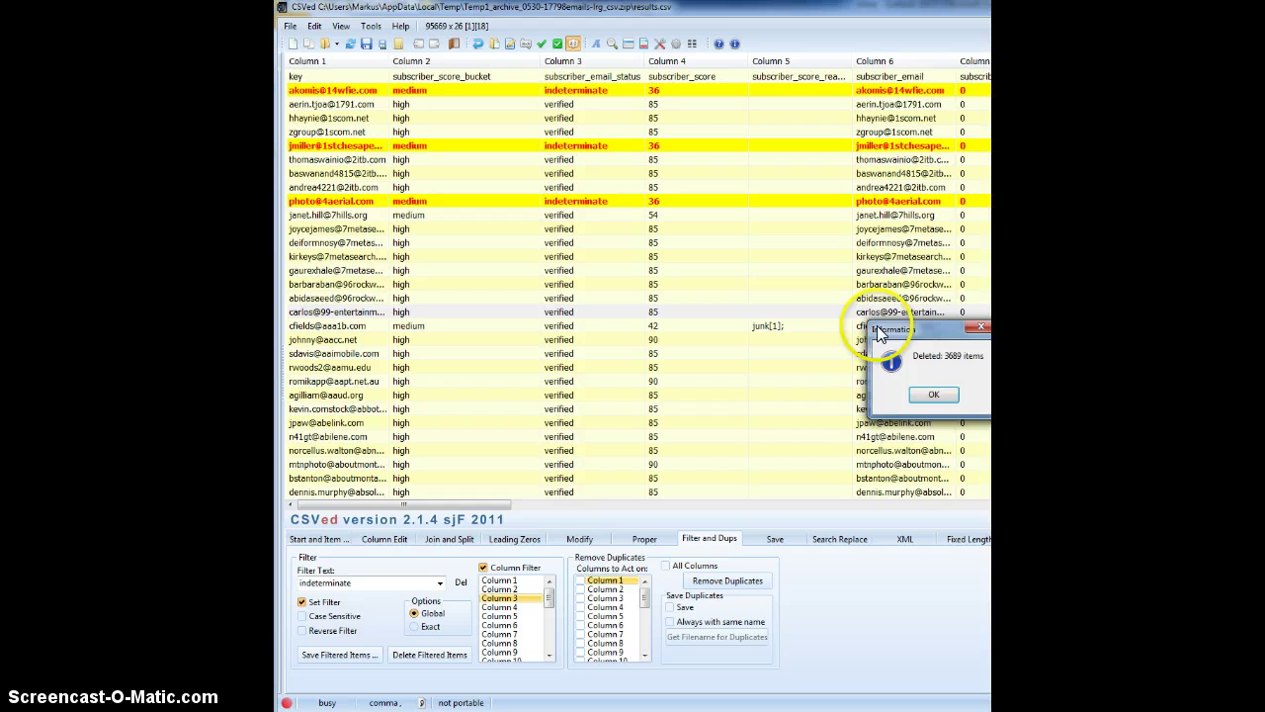
left_click(933, 394)
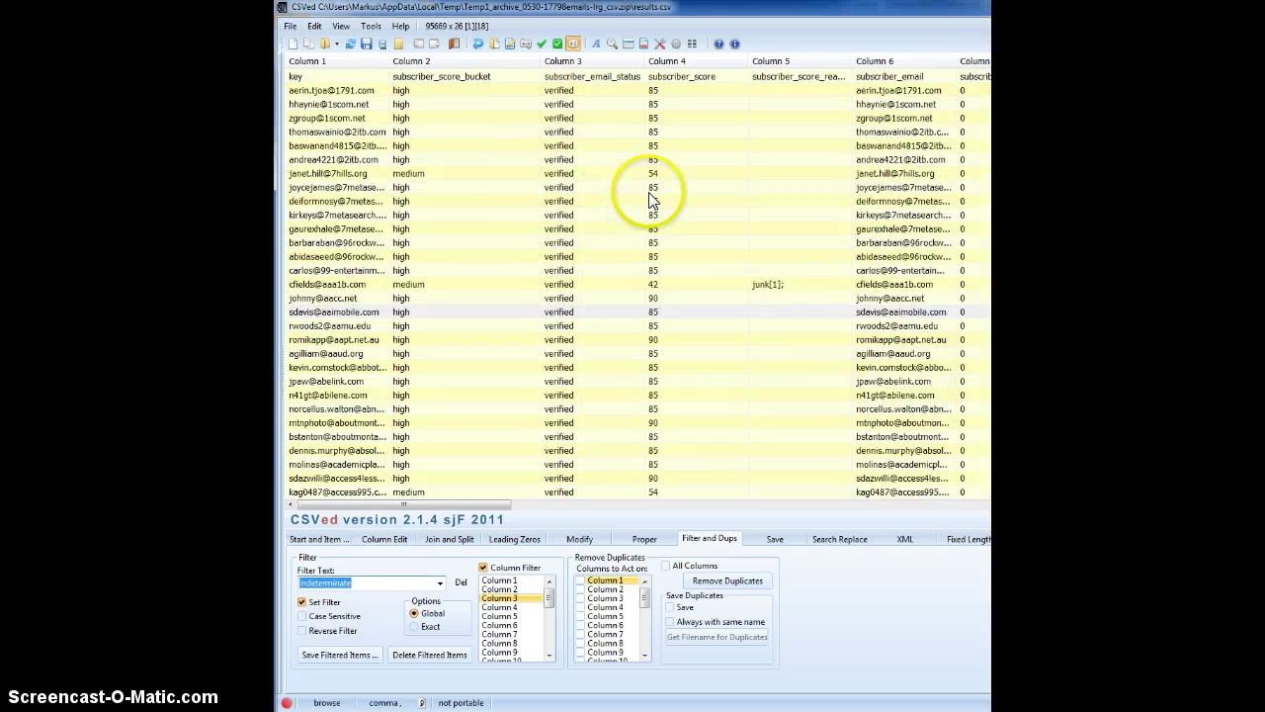